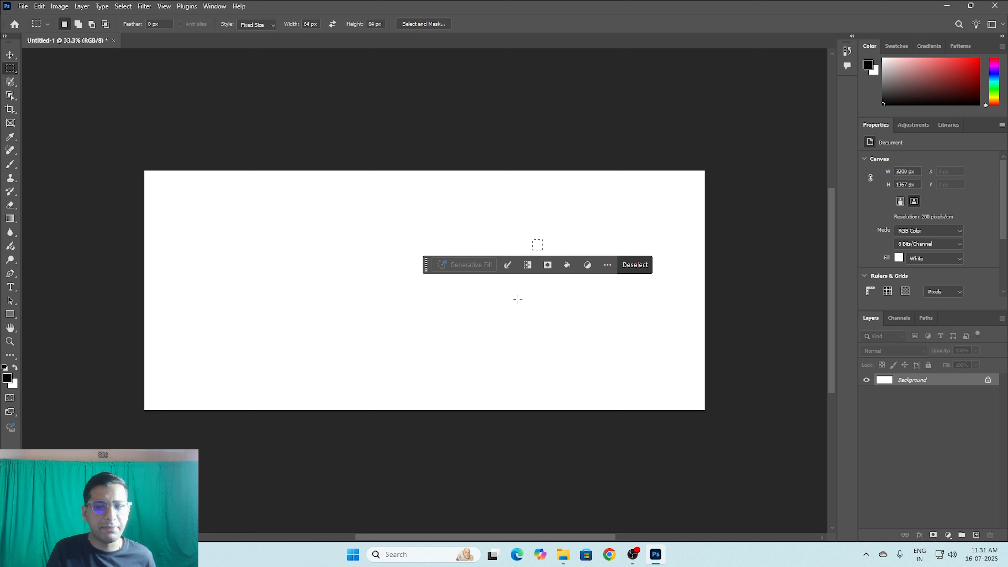
Place 64 × 64 px fixed-size rectangular selections at several different spots on the white canvas
click(323, 344)
click(289, 261)
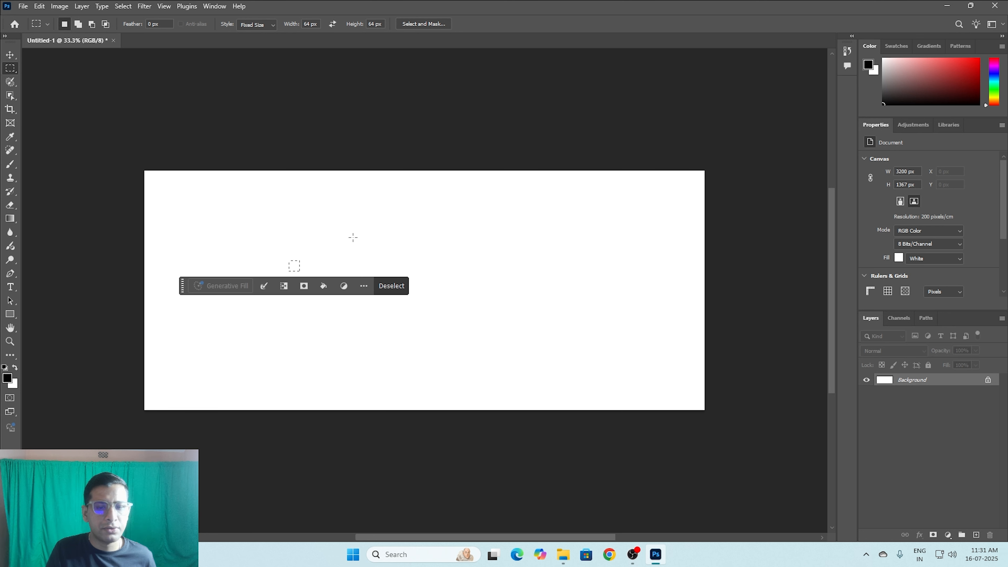
click(508, 217)
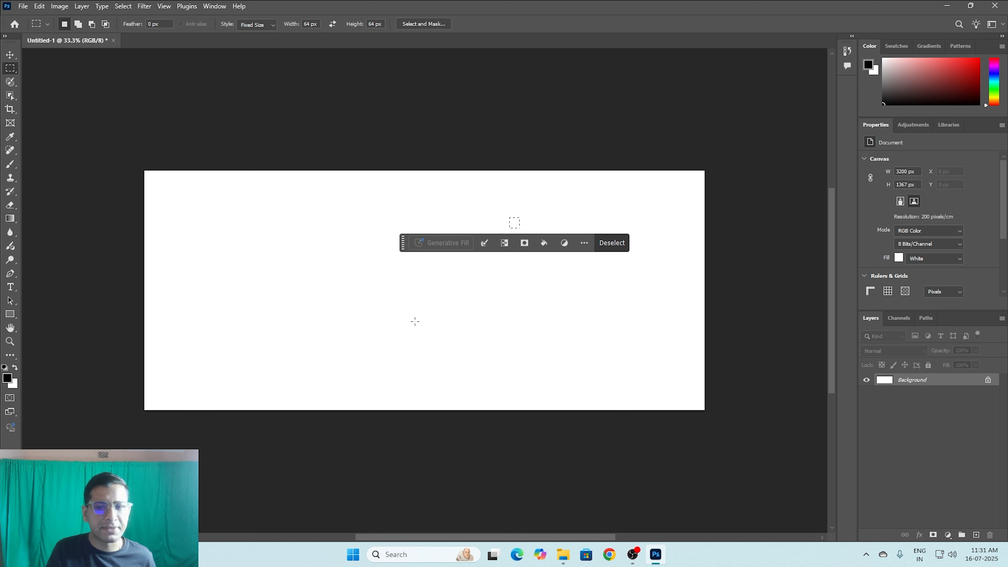
click(344, 325)
click(493, 257)
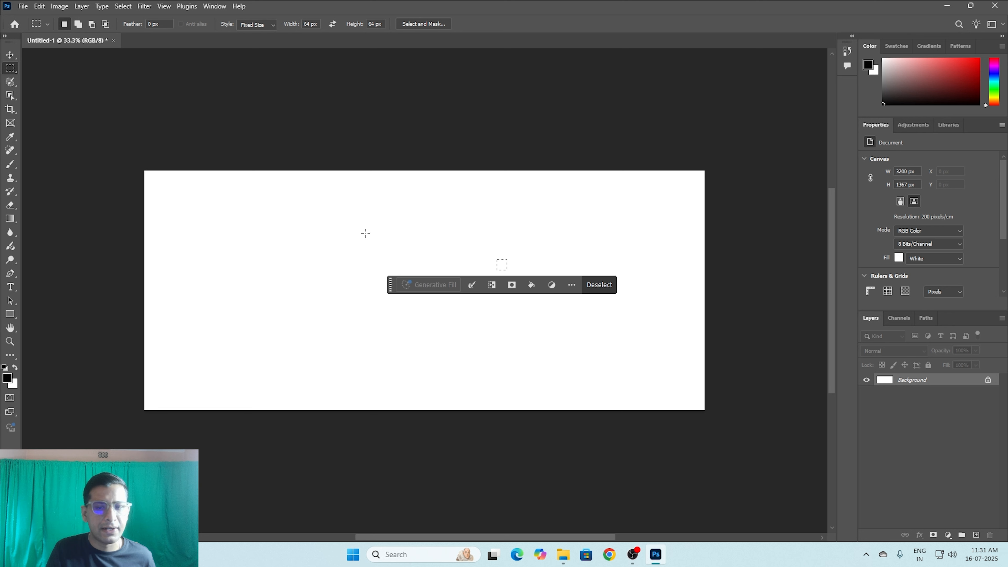
click(344, 229)
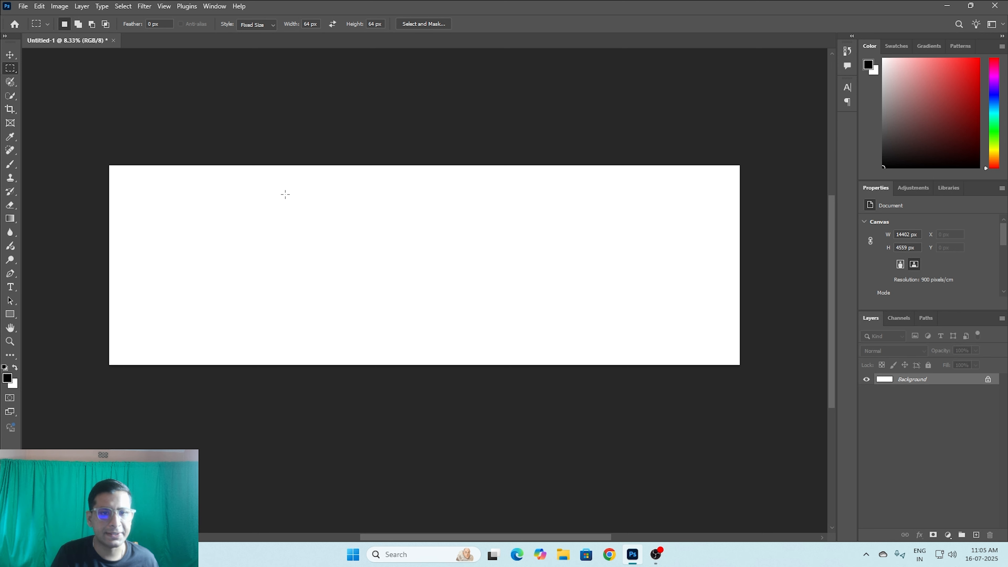
click(122, 7)
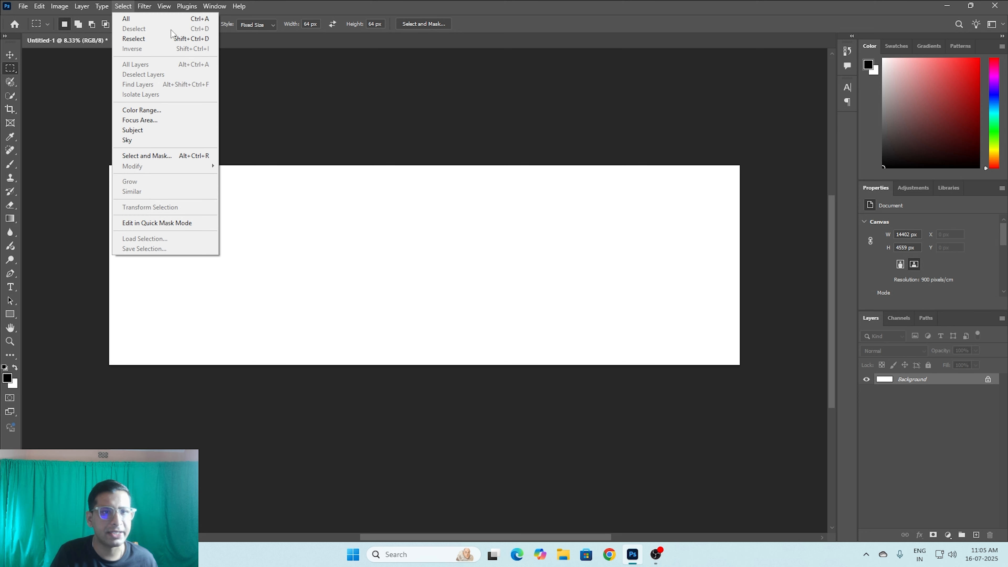
click(332, 255)
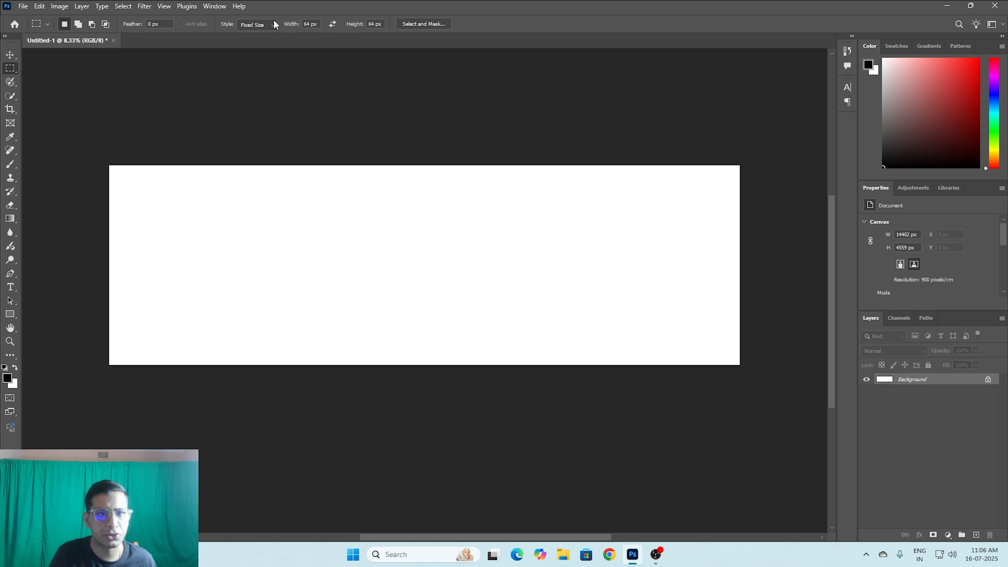
Set the Rectangular Marquee style to Normal and draw a wide rectangular selection in the middle of the canvas
click(270, 26)
click(264, 33)
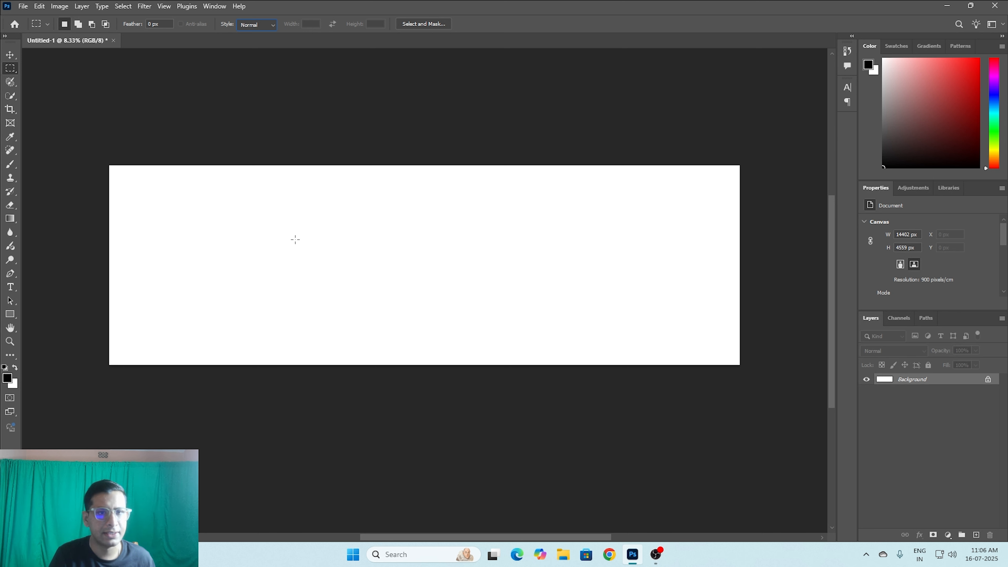
drag(282, 194, 551, 314)
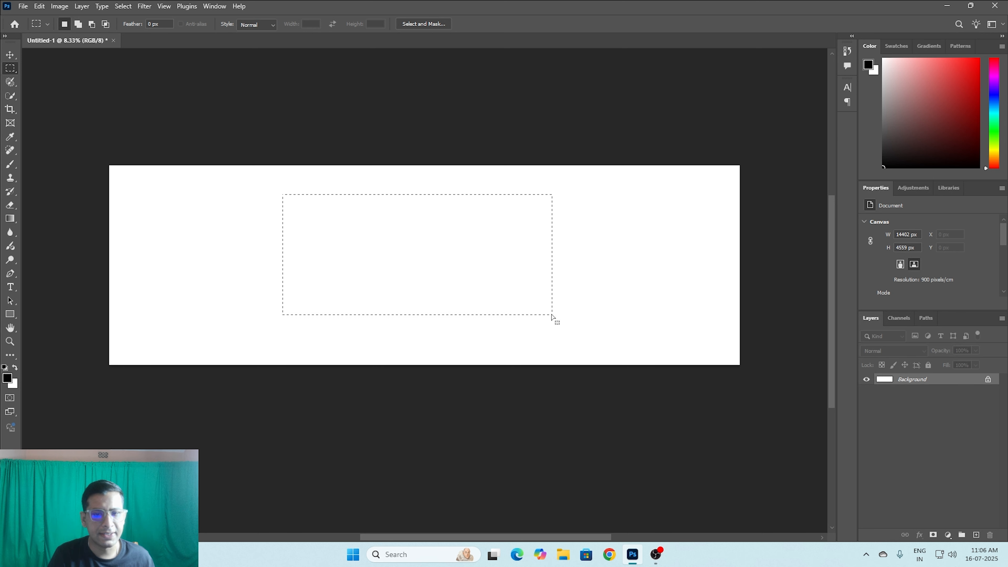
Feather the rectangular selection with a radius of 20 pixels
right_click(406, 242)
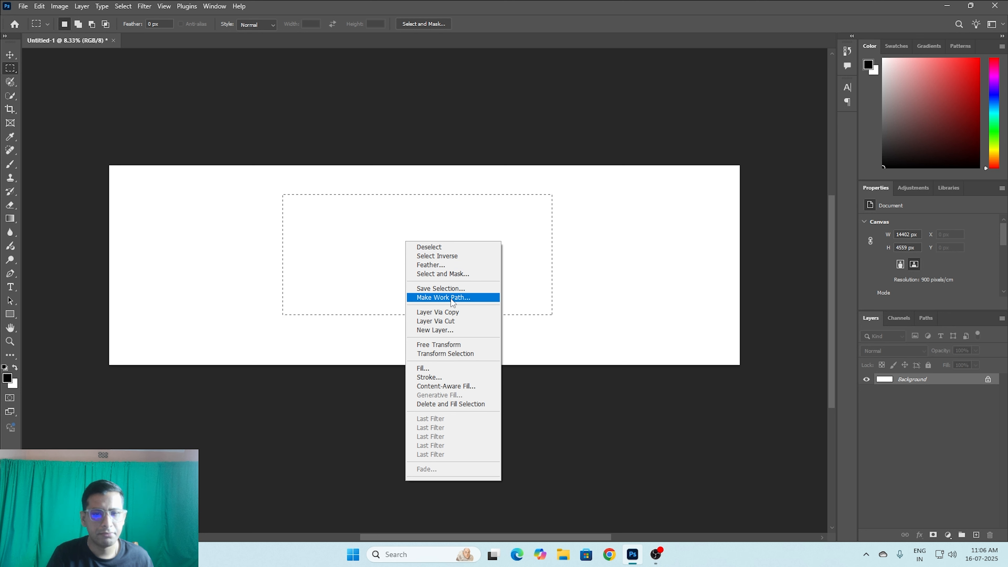
click(441, 265)
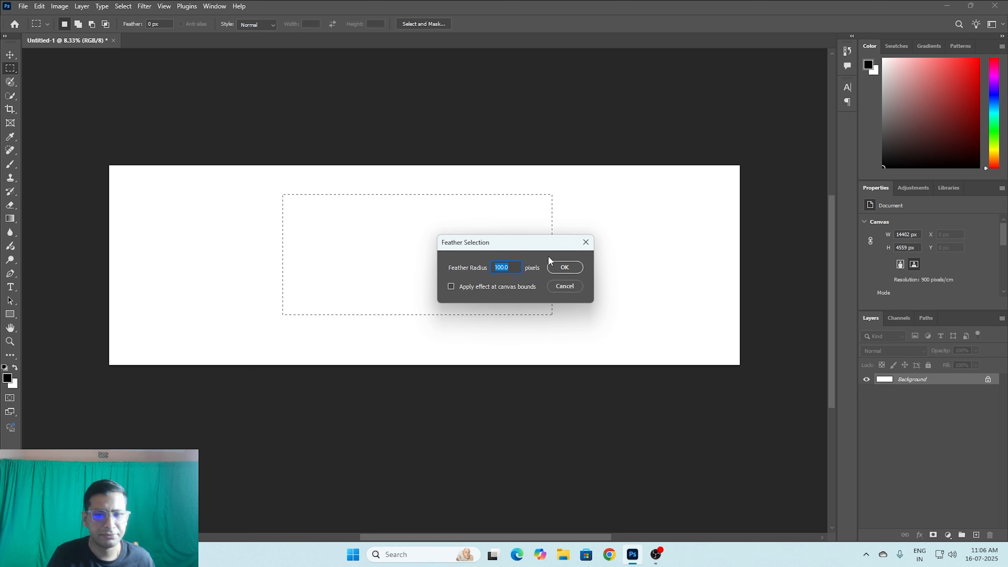
click(505, 266)
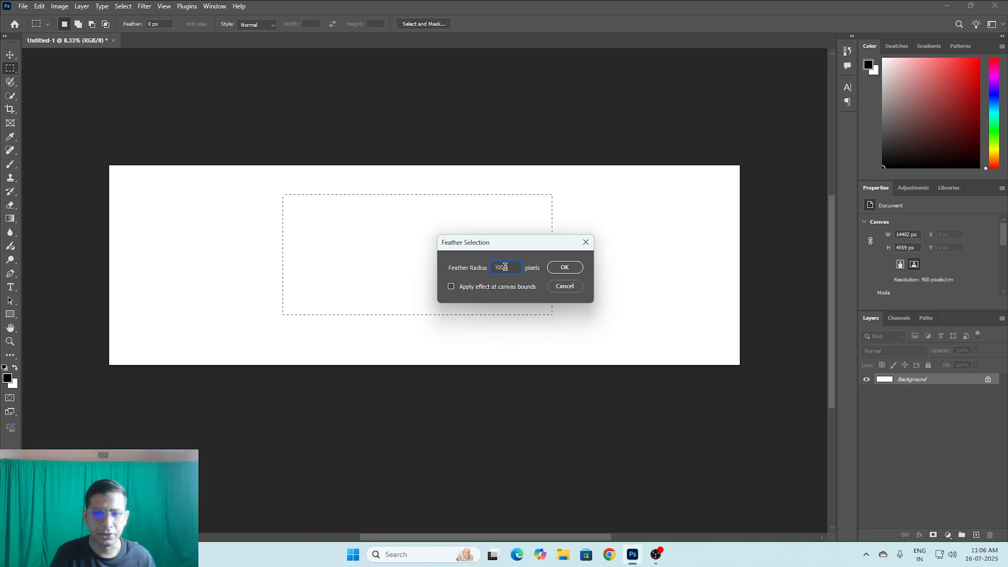
double_click(505, 267)
text(20)
click(562, 265)
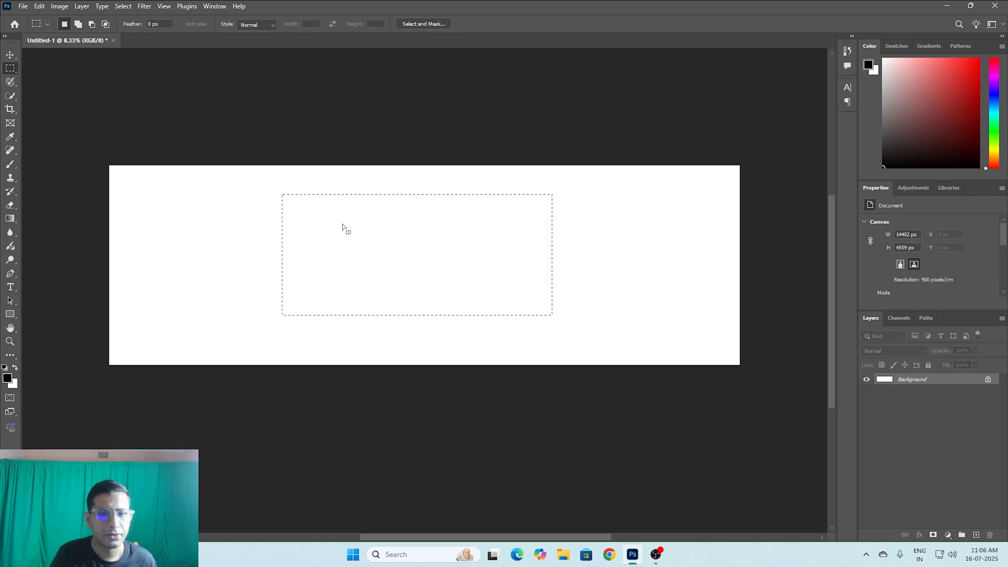
right_click(402, 238)
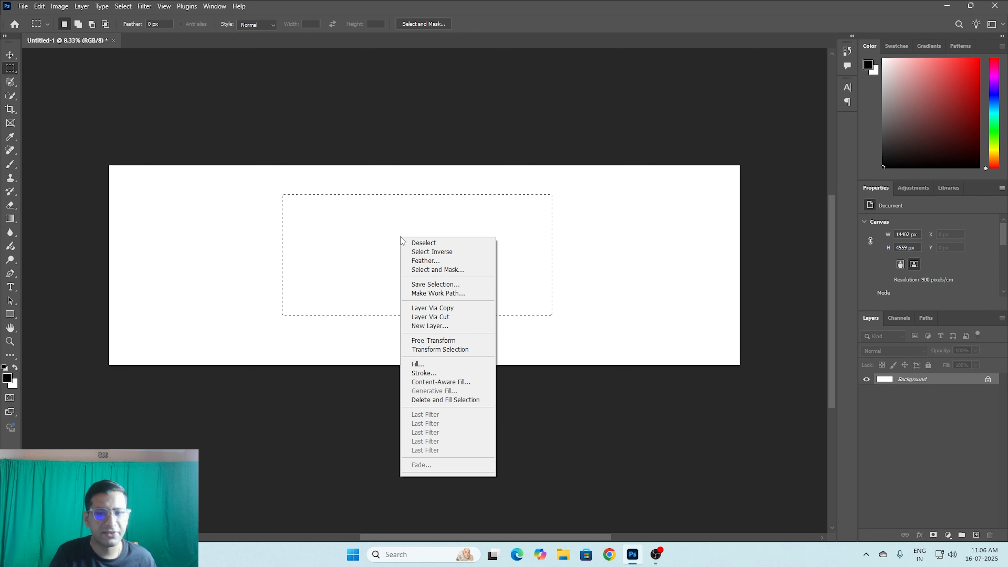
click(435, 261)
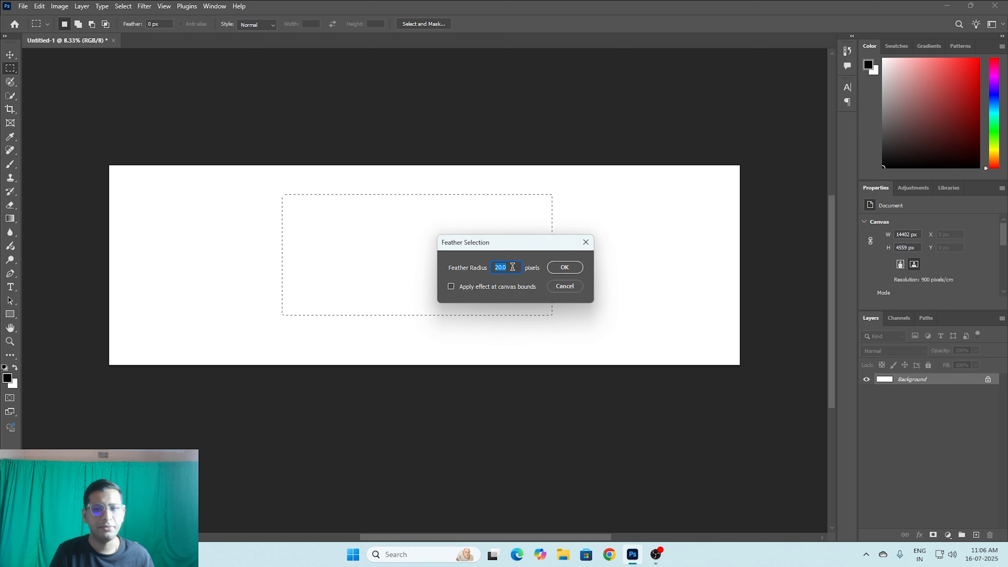
click(566, 286)
Invert the selection and fill the area around the rectangle with the black foreground color
right_click(379, 234)
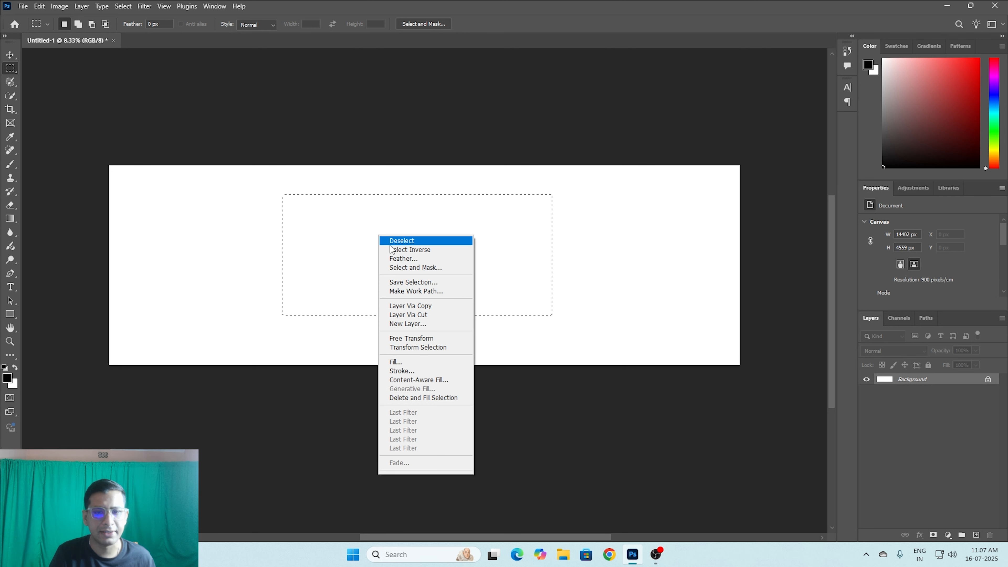
click(434, 249)
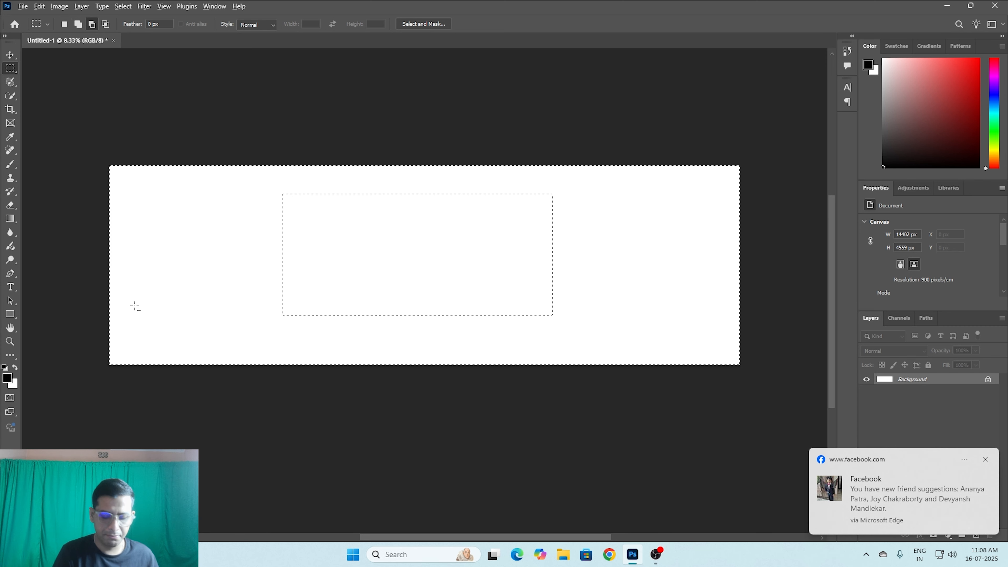
key(alt+BackSpace)
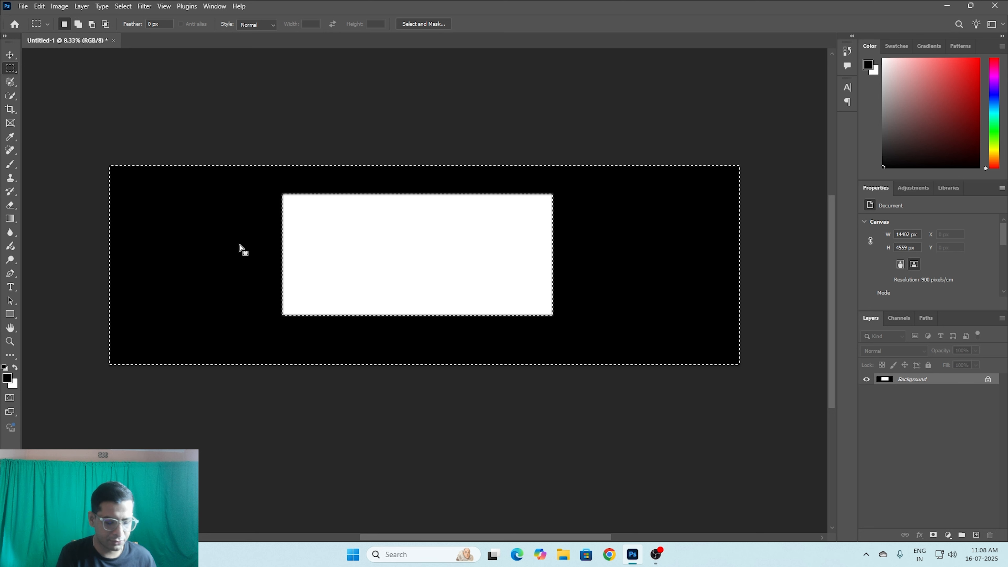
Fill the inverted selection with the white background color and deselect it
key(ctrl+BackSpace)
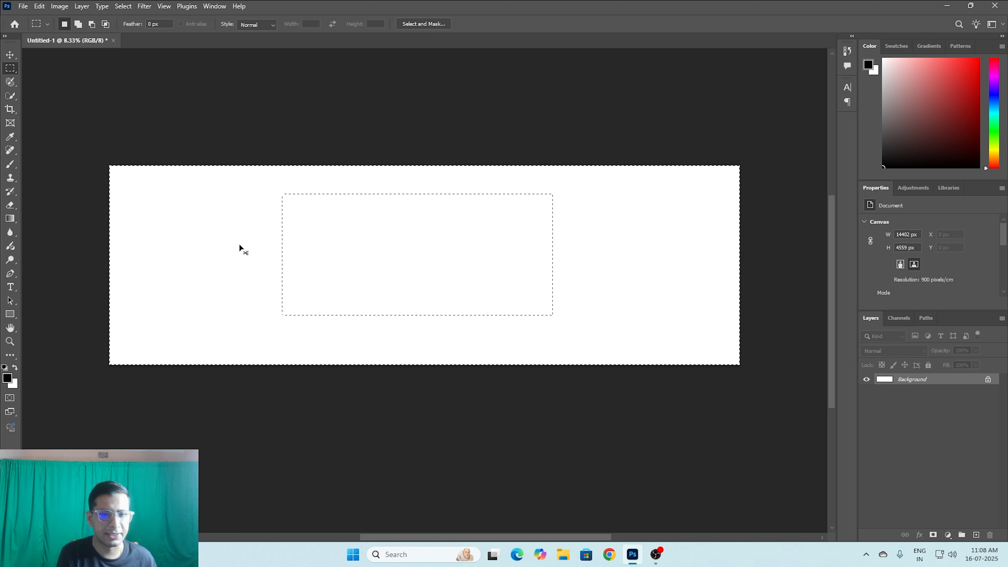
key(ctrl+d)
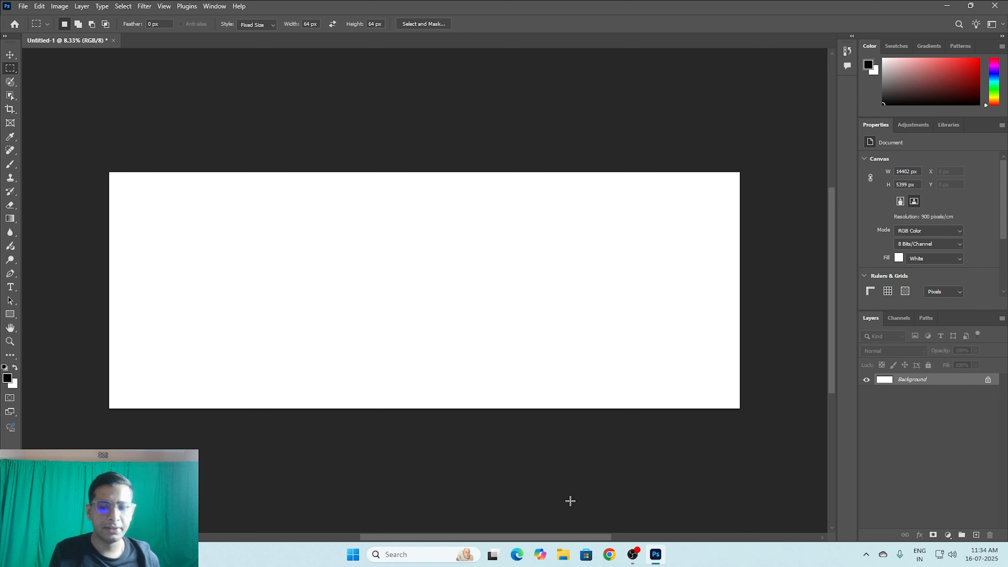
Switch to File Explorer and open cb455ae71a69821456fcfc79bbc990c6.jpg from the Downloads folder as a separate document in Photoshop
click(562, 554)
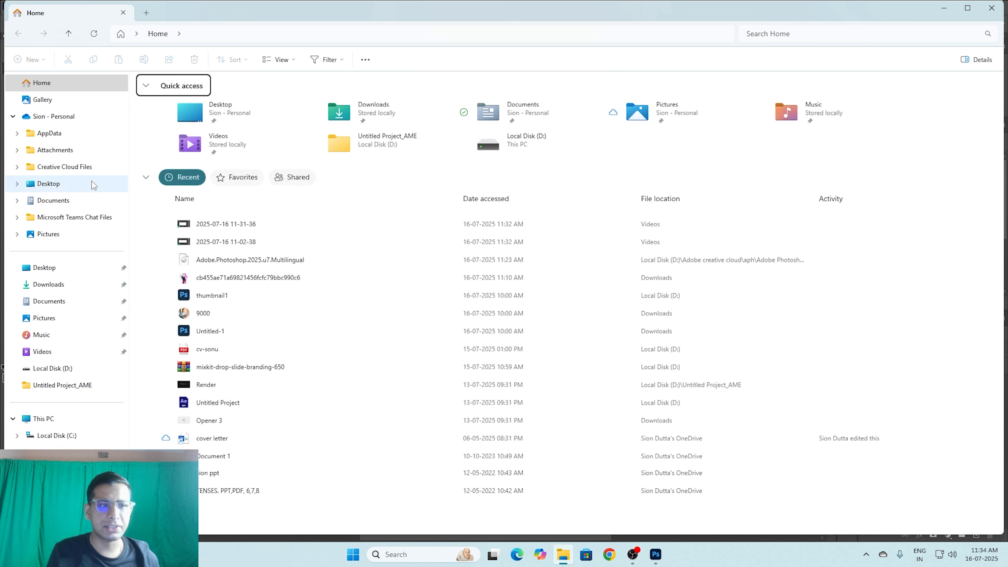
click(48, 284)
drag(159, 110, 154, 2)
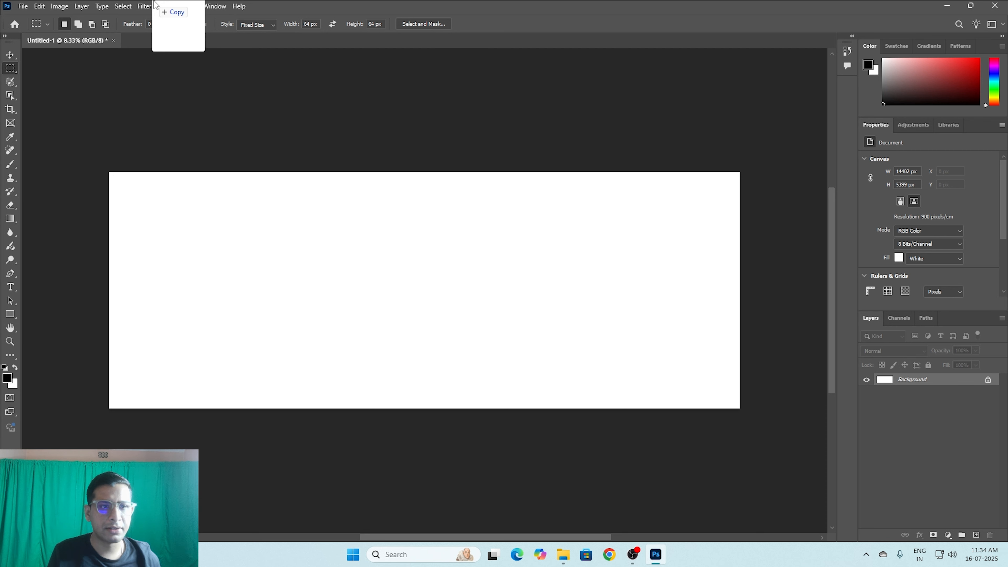
drag(155, 4, 156, 6)
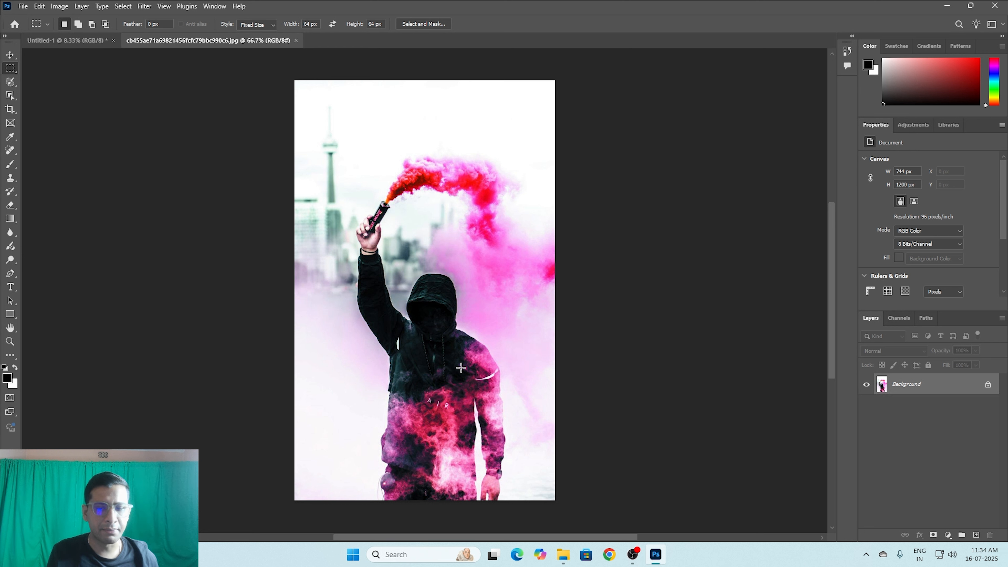
Switch to the Elliptical Marquee tool, draw a trial ellipse around the hooded figure and clear that selection
right_click(10, 68)
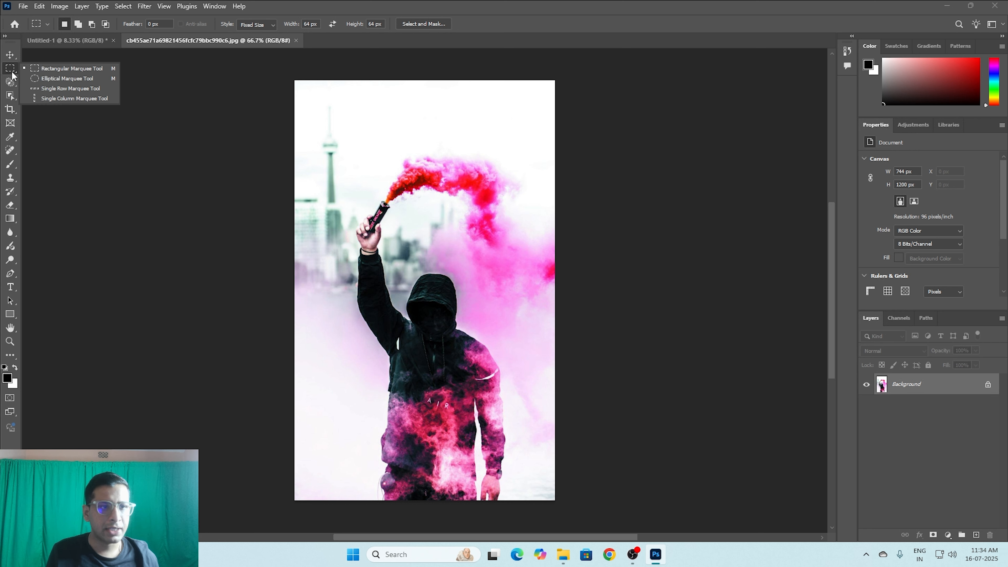
click(79, 77)
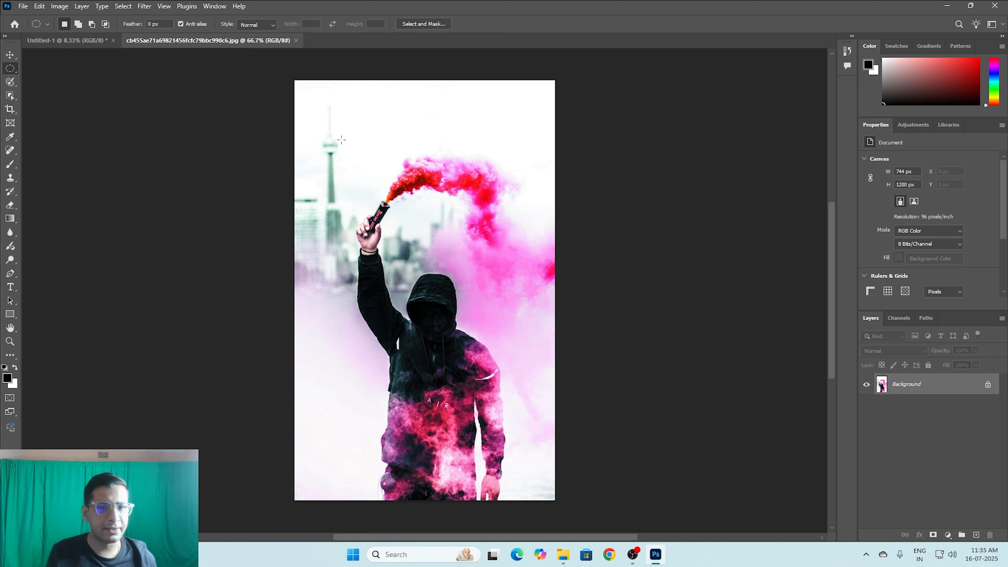
drag(342, 140, 538, 454)
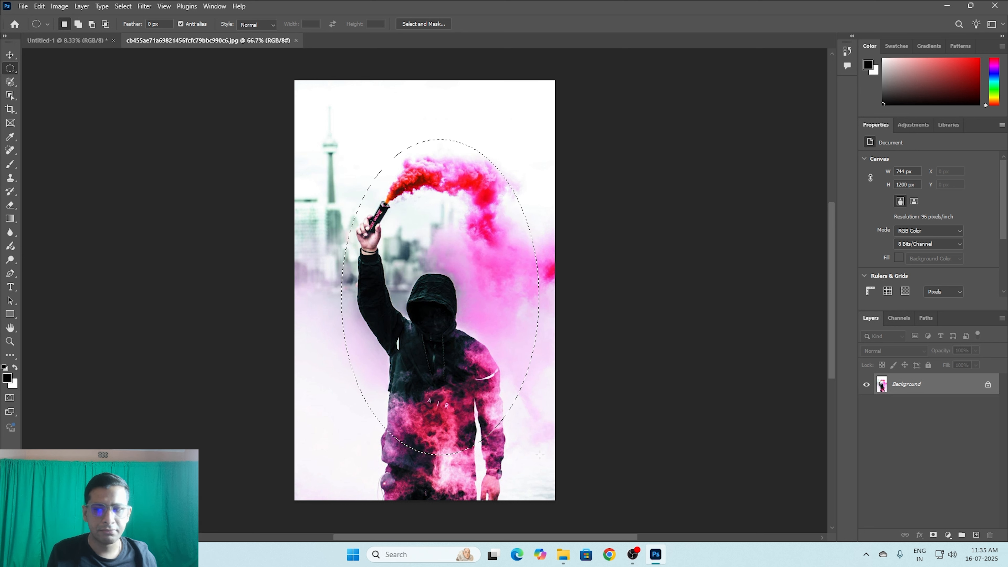
click(540, 454)
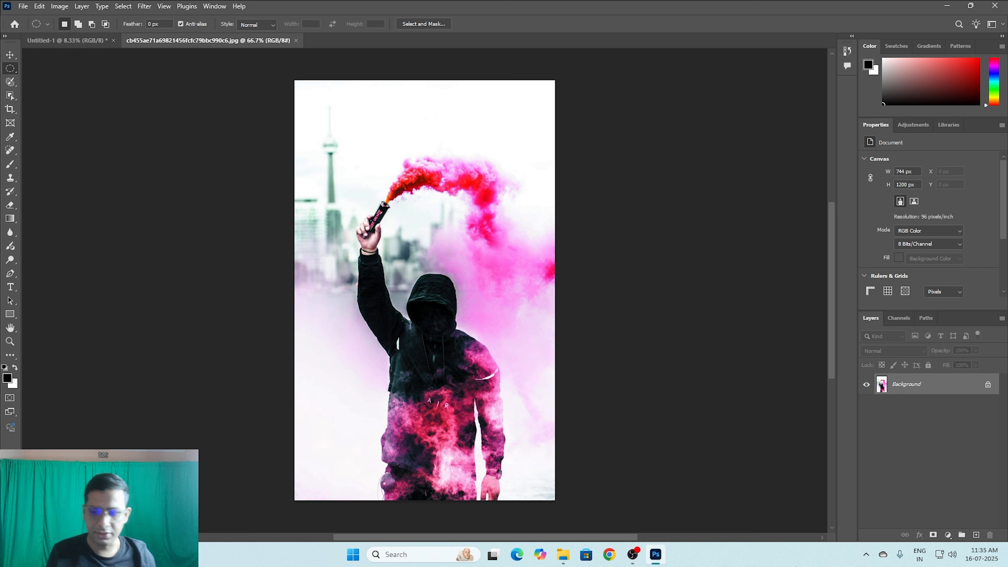
Add a new empty layer and draw an elliptical selection of about 605 × 896 px around the hooded figure
click(976, 536)
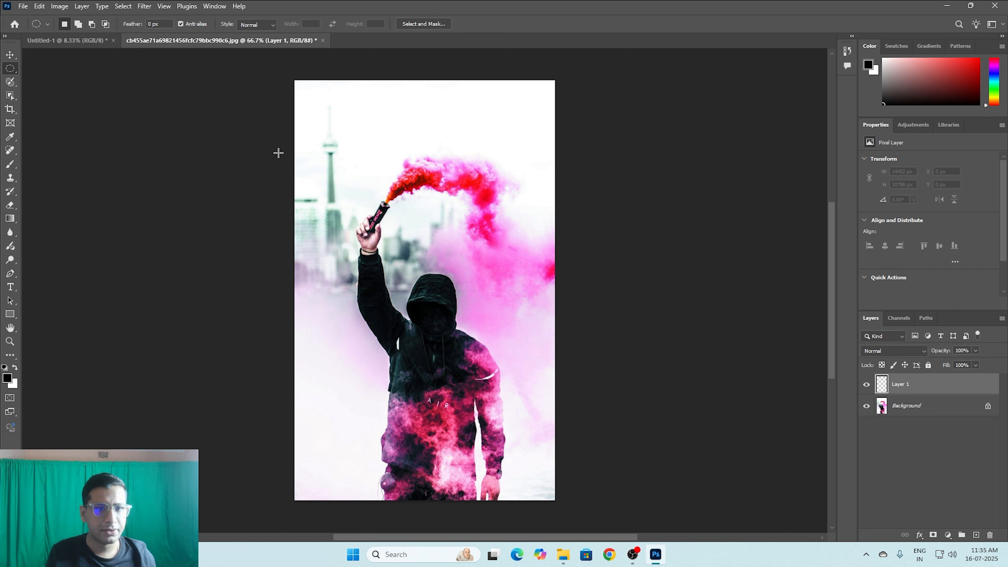
drag(330, 125, 541, 438)
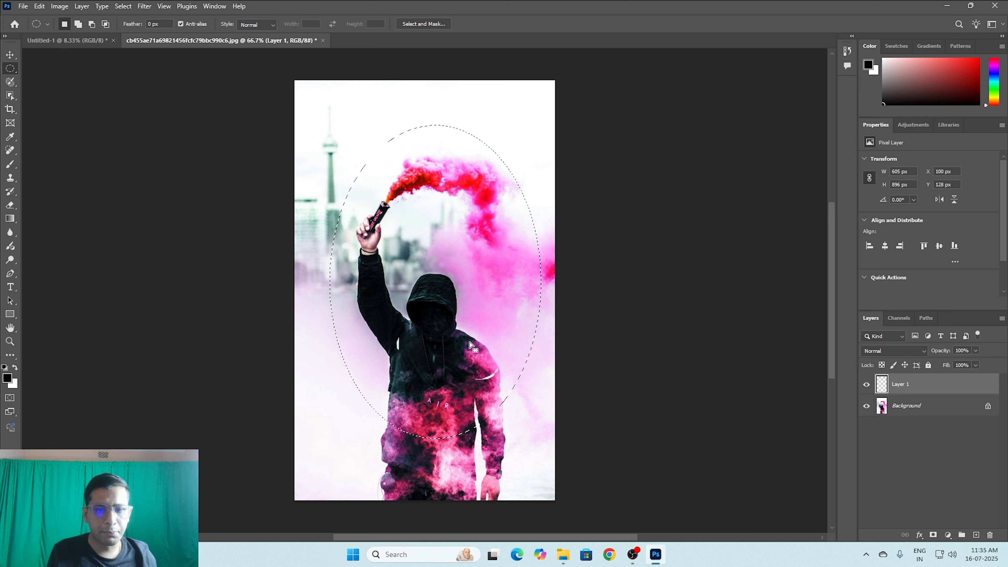
Feather the elliptical selection with a radius of 200 pixels
right_click(467, 245)
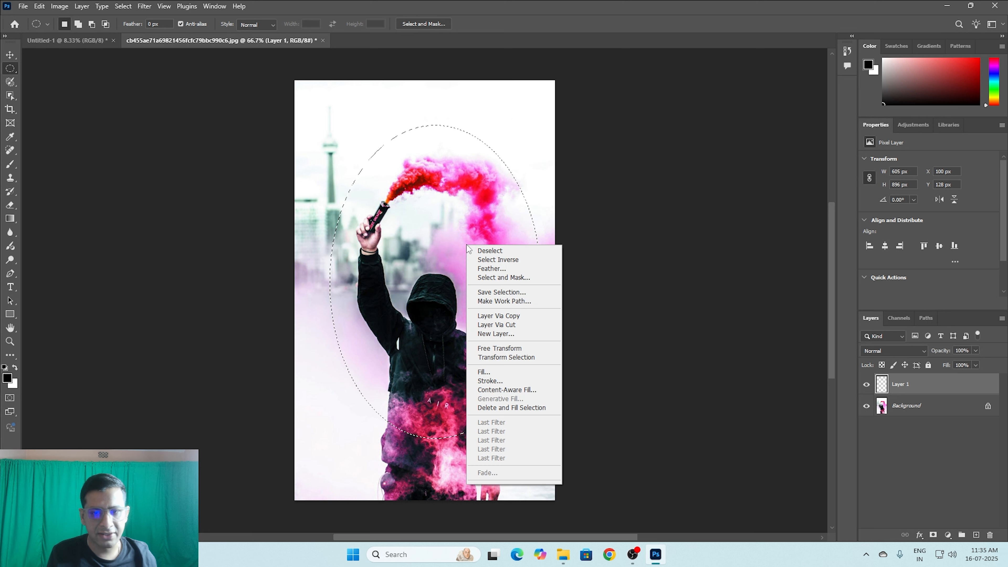
click(491, 268)
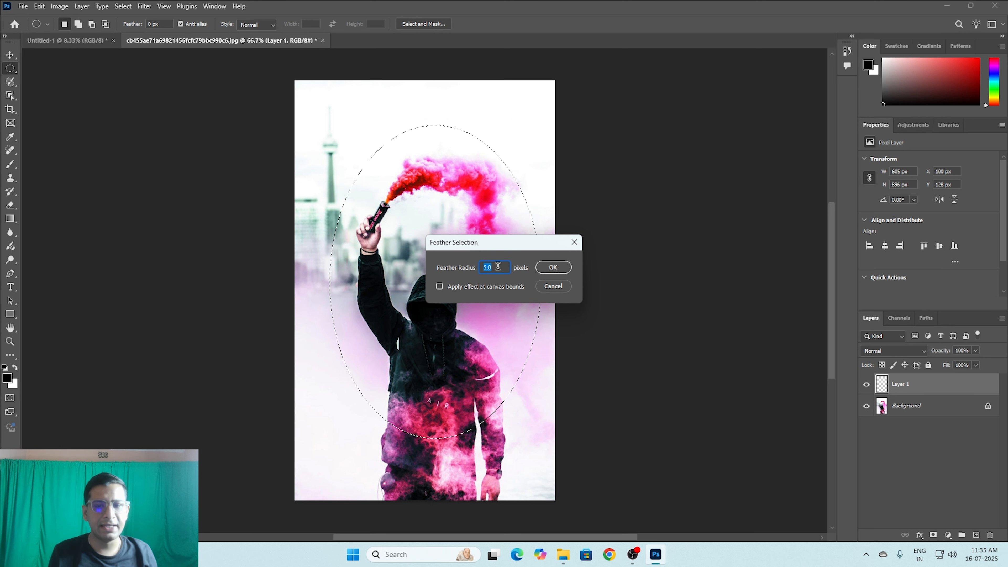
key(BackSpace)
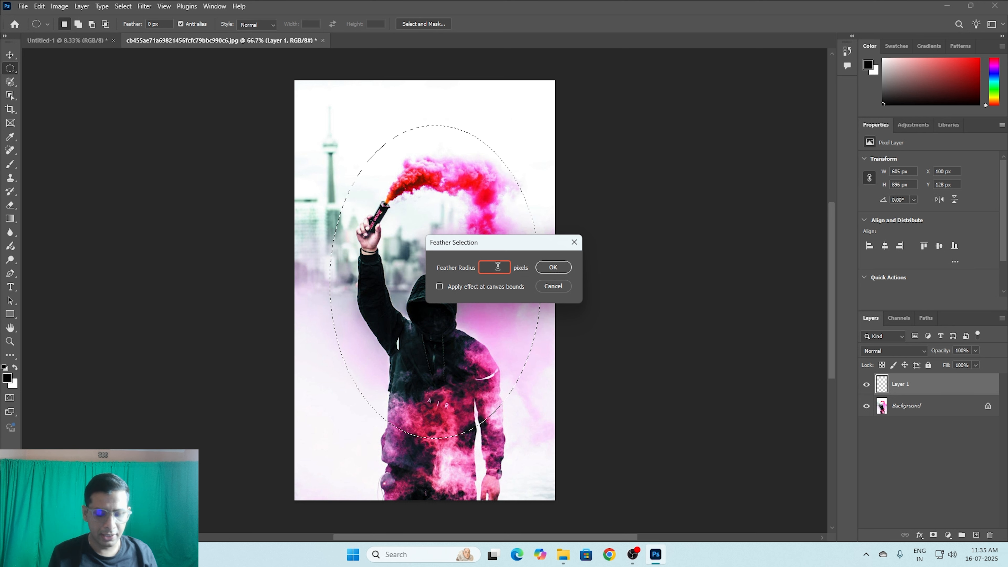
text(200)
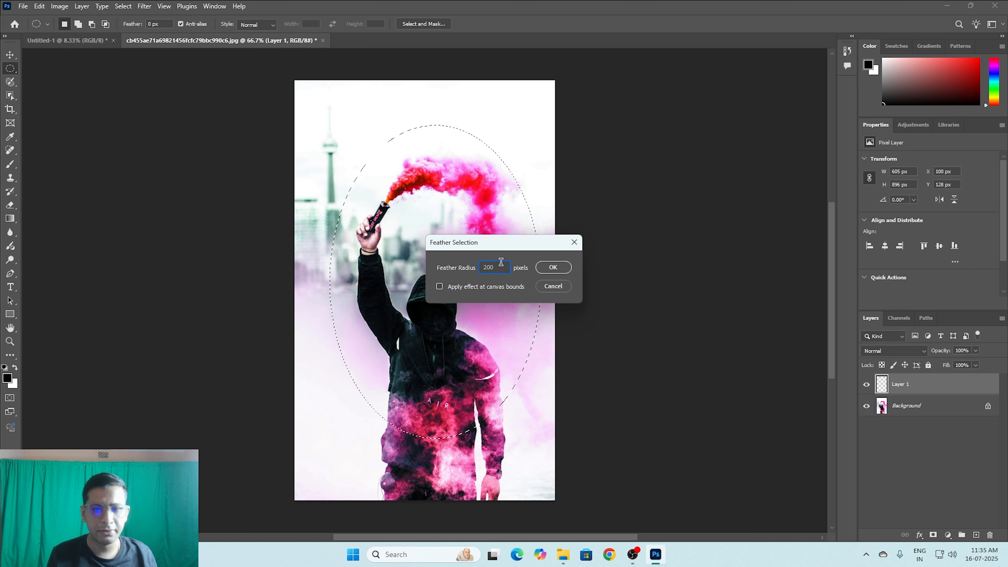
click(557, 267)
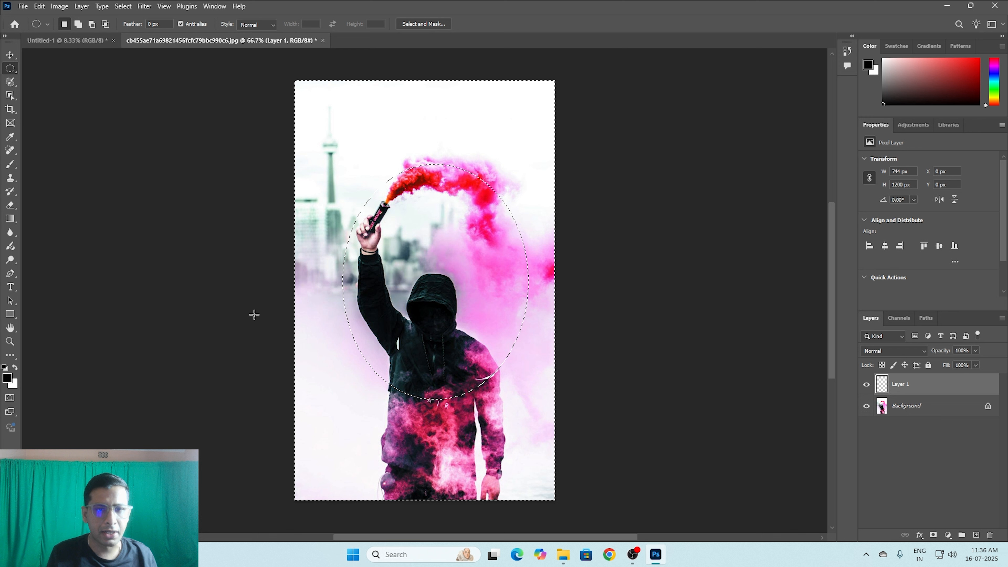
Invert the feathered selection, fill it with black on the new layer as a vignette, and deselect
key(ctrl+shift+i)
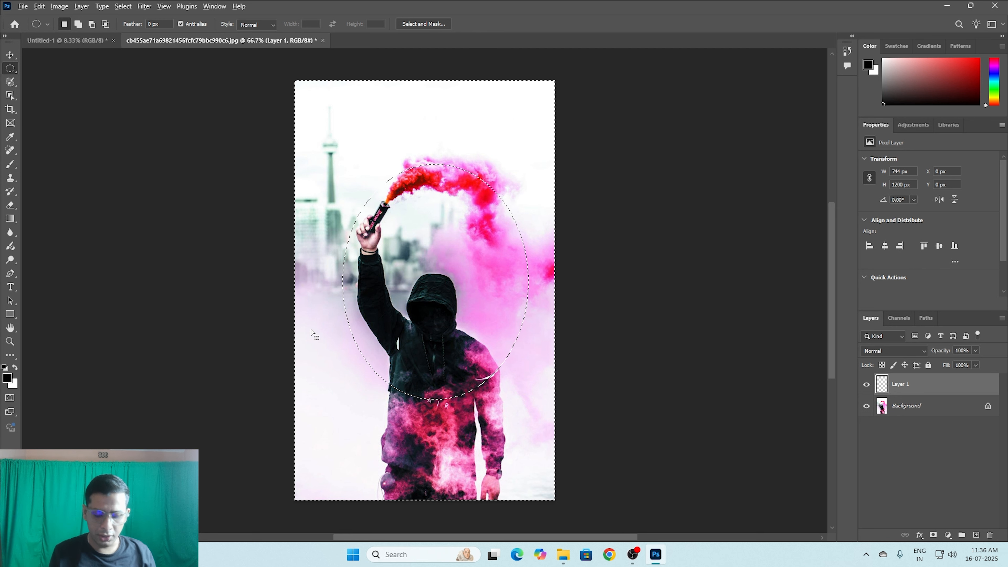
key(alt+BackSpace)
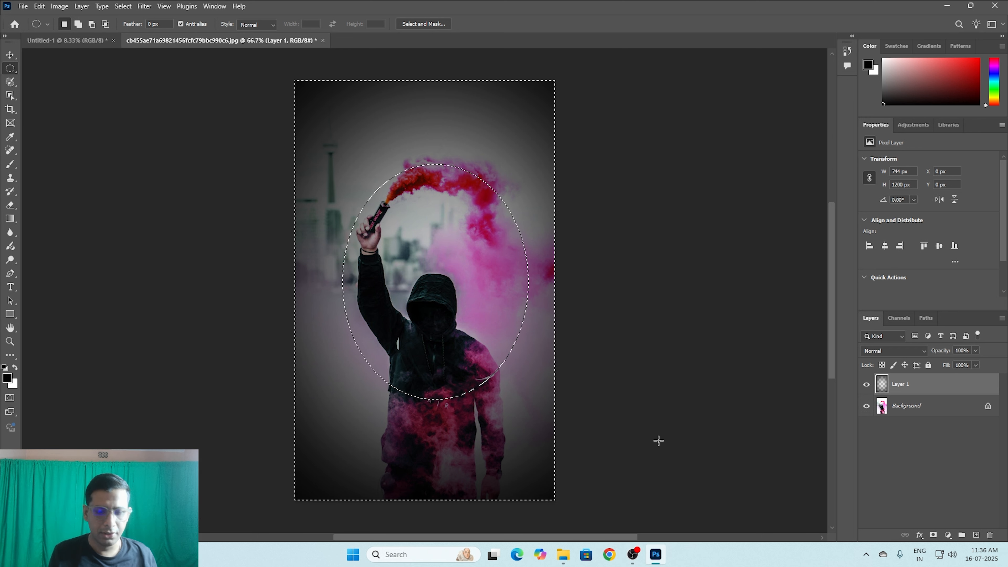
key(ctrl+d)
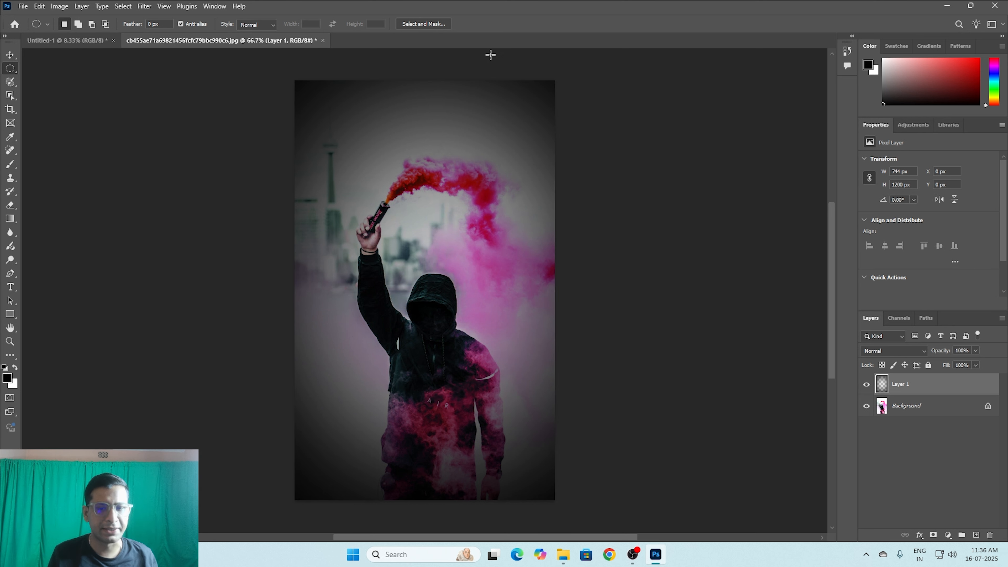
Undo the vignette work step by step, back to the original photo without the added layer
key(ctrl+z)
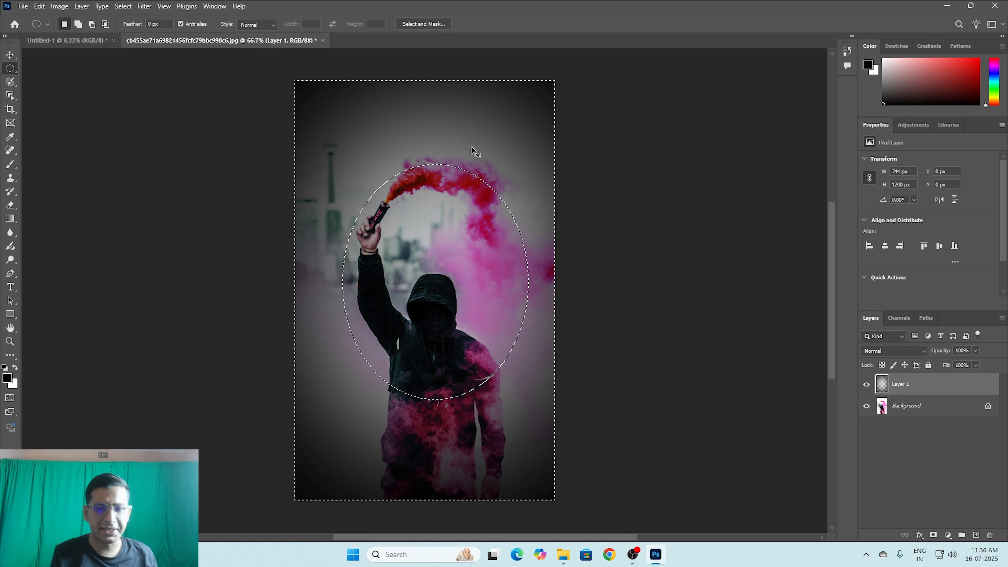
key(ctrl+z)
key(ctrl+z)
key(ctrl+z)
key(ctrl+z)
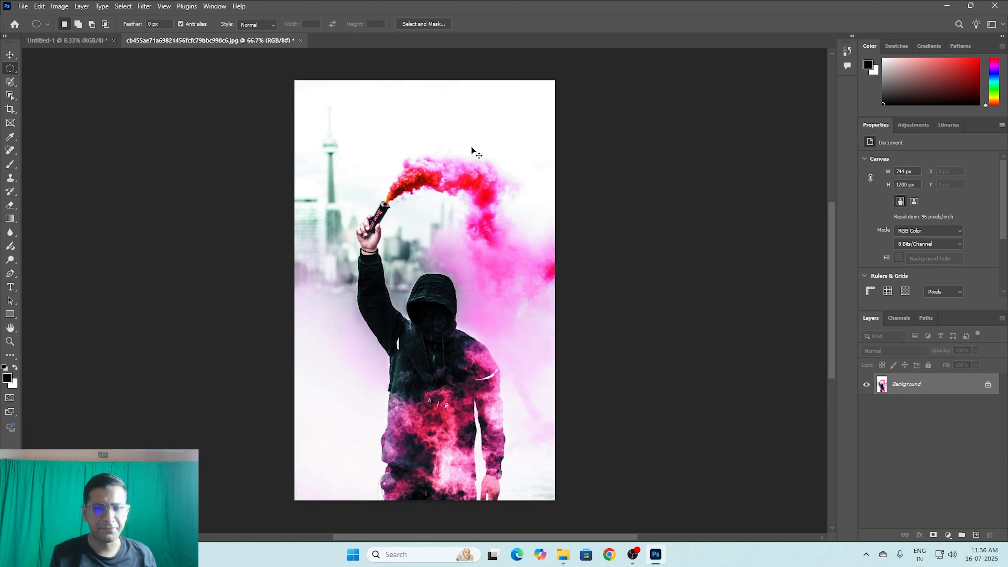